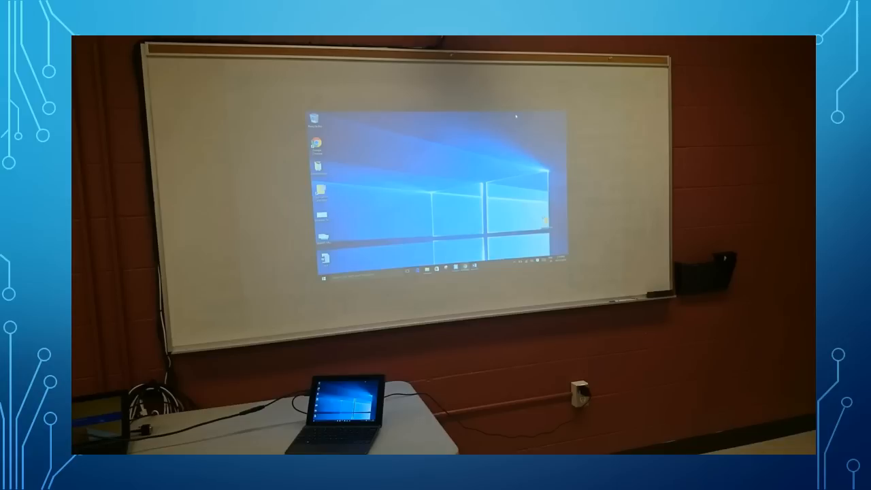
- Ink red strokes on all four sides of the small projection and along both whiteboard edges
{"action": "mouse_move", "coordinate": [244, 89]}
{"action": "left_mouse_down"}
{"action": "mouse_move", "coordinate": [285, 175]}
{"action": "mouse_move", "coordinate": [276, 282]}
{"action": "left_mouse_up"}
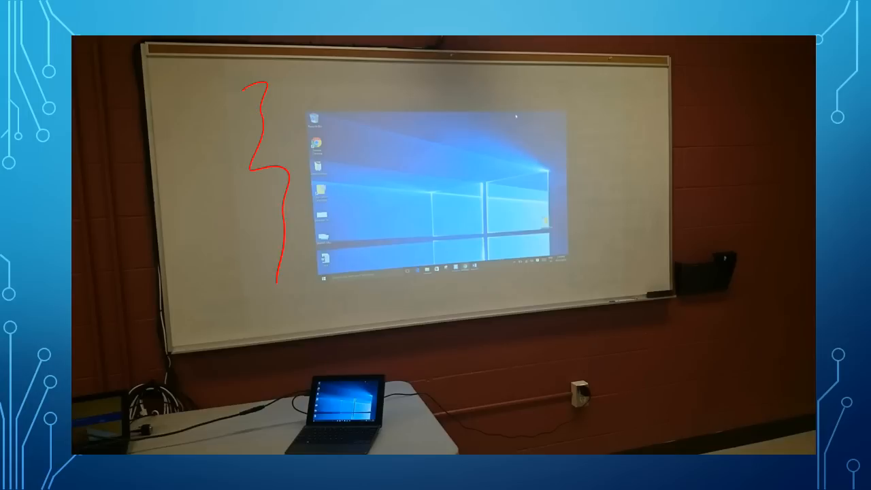
{"action": "mouse_move", "coordinate": [570, 96]}
{"action": "left_mouse_down"}
{"action": "mouse_move", "coordinate": [609, 166]}
{"action": "mouse_move", "coordinate": [625, 235]}
{"action": "left_mouse_up"}
{"action": "mouse_move", "coordinate": [351, 82]}
{"action": "left_mouse_down"}
{"action": "mouse_move", "coordinate": [393, 92]}
{"action": "mouse_move", "coordinate": [544, 87]}
{"action": "left_mouse_up"}
{"action": "left_click_drag", "start_coordinate": [335, 305], "coordinate": [536, 289]}
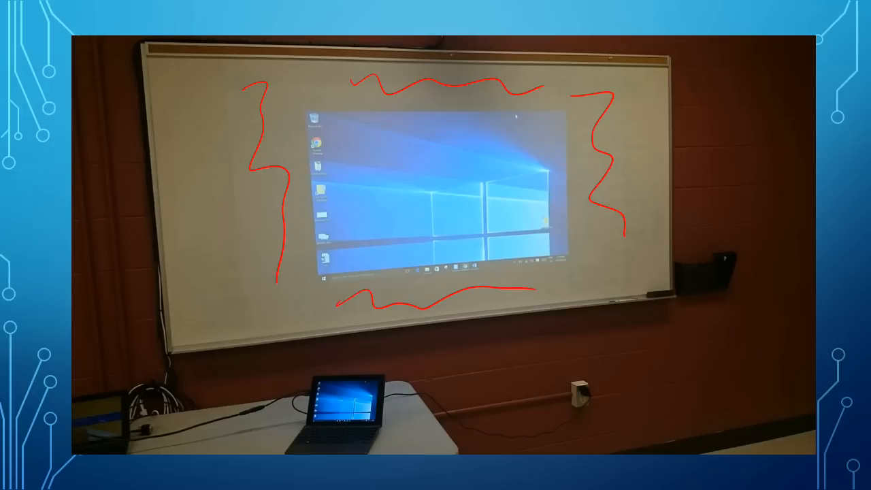
{"action": "left_click_drag", "start_coordinate": [220, 69], "coordinate": [253, 322]}
{"action": "left_click_drag", "start_coordinate": [626, 71], "coordinate": [650, 289]}
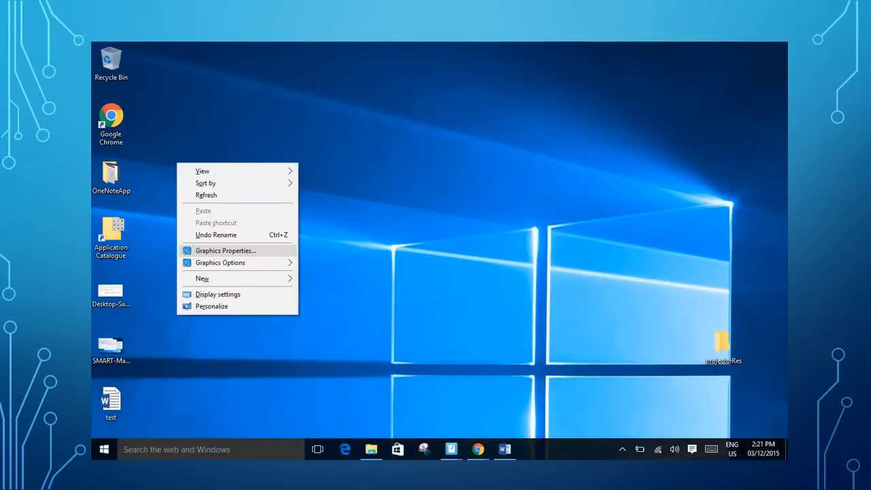
- Circle Graphics Properties and Graphics Options in the desktop menu, then advance to the control panel home
{"action": "mouse_move", "coordinate": [484, 148]}
{"action": "left_mouse_down"}
{"action": "mouse_move", "coordinate": [487, 234]}
{"action": "mouse_move", "coordinate": [529, 308]}
{"action": "left_mouse_up"}
{"action": "mouse_move", "coordinate": [242, 223]}
{"action": "left_mouse_down"}
{"action": "mouse_move", "coordinate": [177, 244]}
{"action": "mouse_move", "coordinate": [215, 230]}
{"action": "left_mouse_up"}
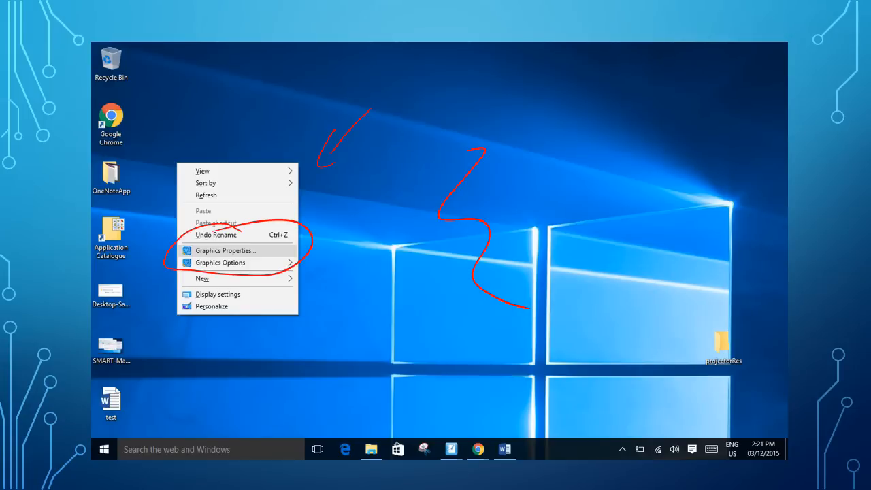
{"action": "key", "text": "Right"}
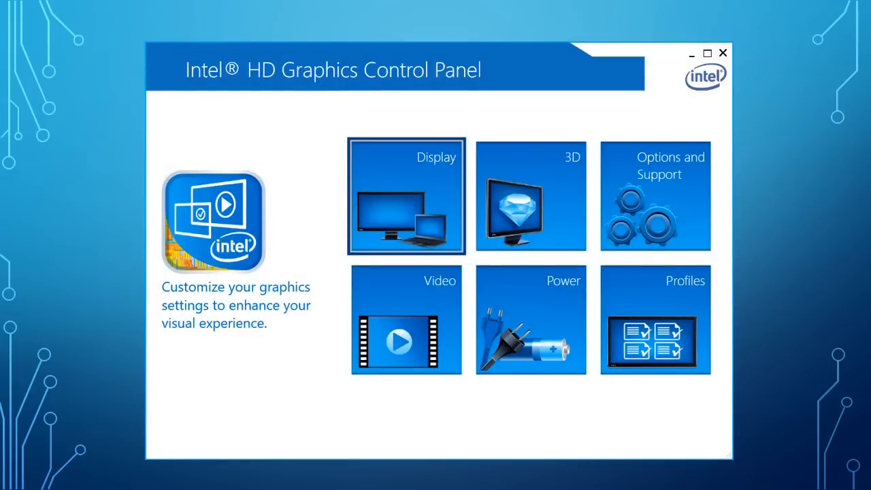
- Point out the Display tile and move on to the Display Settings page
{"action": "mouse_move", "coordinate": [499, 92]}
{"action": "left_mouse_down"}
{"action": "mouse_move", "coordinate": [449, 138]}
{"action": "mouse_move", "coordinate": [484, 126]}
{"action": "left_mouse_up"}
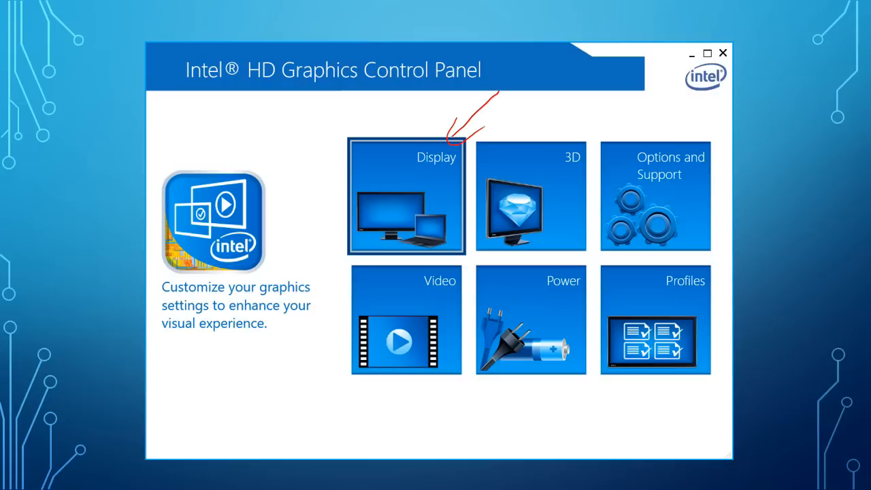
{"action": "key", "text": "Right"}
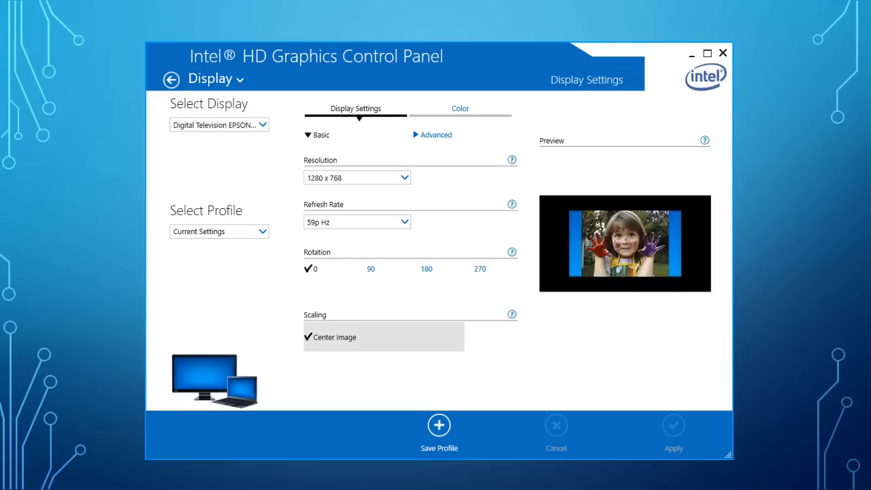
- Circle the 1280 x 768 resolution, 59p Hz refresh rate, scaling area and the preview's black borders
{"action": "mouse_move", "coordinate": [334, 142]}
{"action": "left_mouse_down"}
{"action": "mouse_move", "coordinate": [344, 193]}
{"action": "mouse_move", "coordinate": [328, 146]}
{"action": "left_mouse_up"}
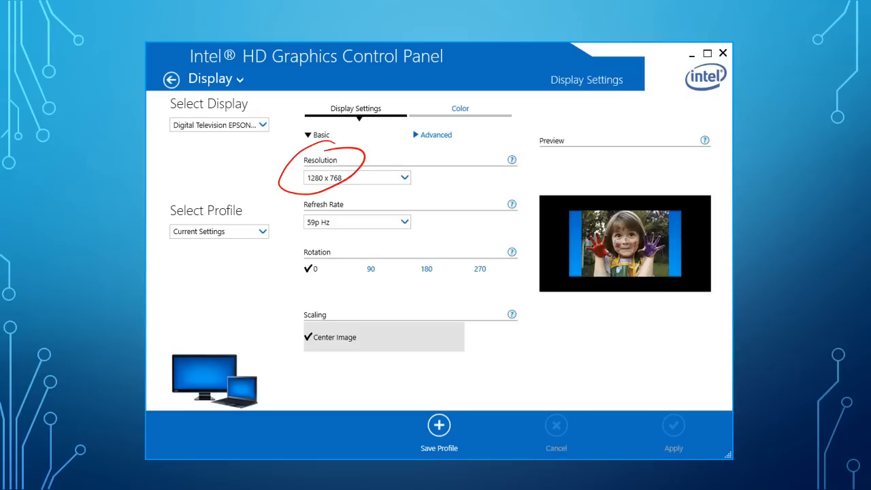
{"action": "mouse_move", "coordinate": [335, 193]}
{"action": "left_mouse_down"}
{"action": "mouse_move", "coordinate": [299, 243]}
{"action": "mouse_move", "coordinate": [325, 194]}
{"action": "left_mouse_up"}
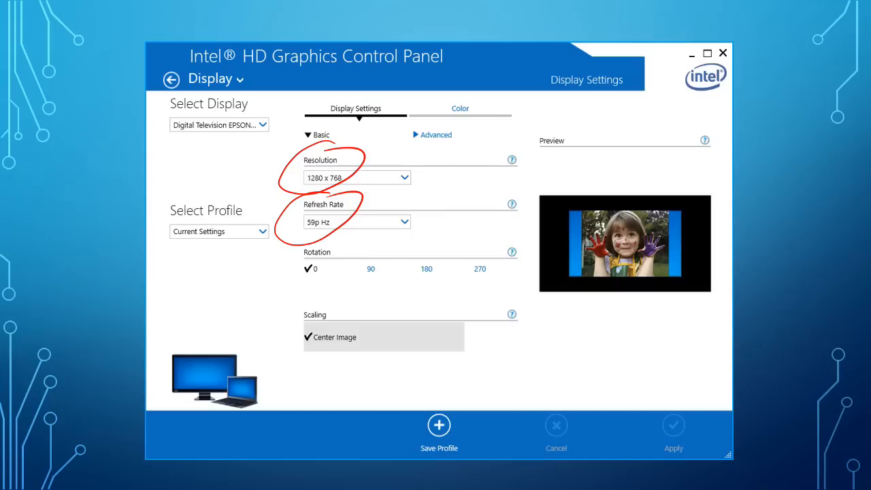
{"action": "mouse_move", "coordinate": [401, 345]}
{"action": "left_mouse_down"}
{"action": "mouse_move", "coordinate": [370, 349]}
{"action": "mouse_move", "coordinate": [419, 408]}
{"action": "mouse_move", "coordinate": [402, 346]}
{"action": "left_mouse_up"}
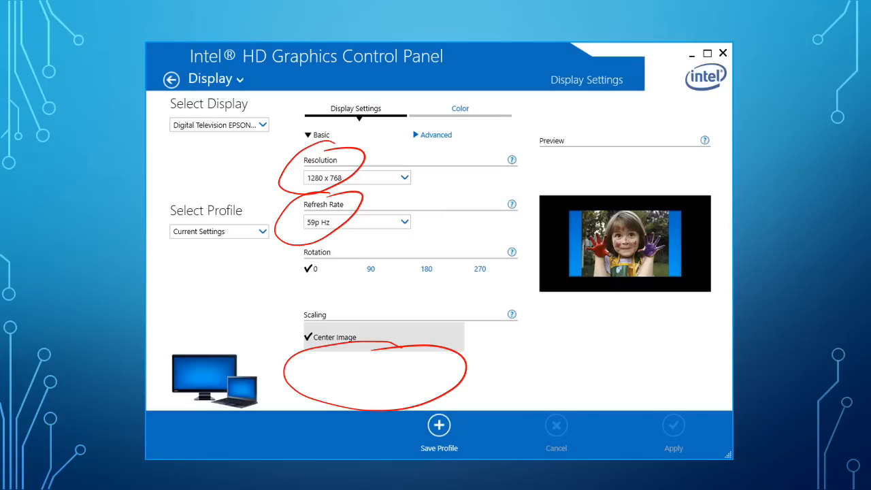
{"action": "mouse_move", "coordinate": [534, 356]}
{"action": "left_mouse_down"}
{"action": "mouse_move", "coordinate": [586, 292]}
{"action": "mouse_move", "coordinate": [585, 326]}
{"action": "left_mouse_up"}
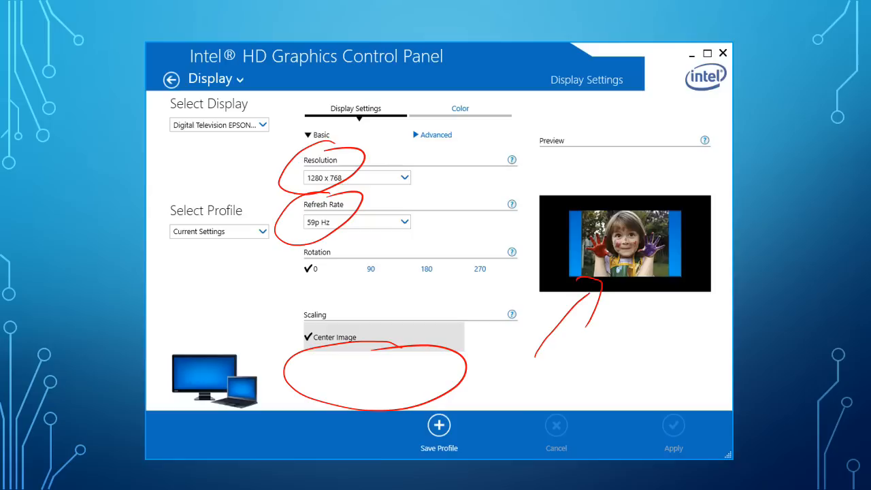